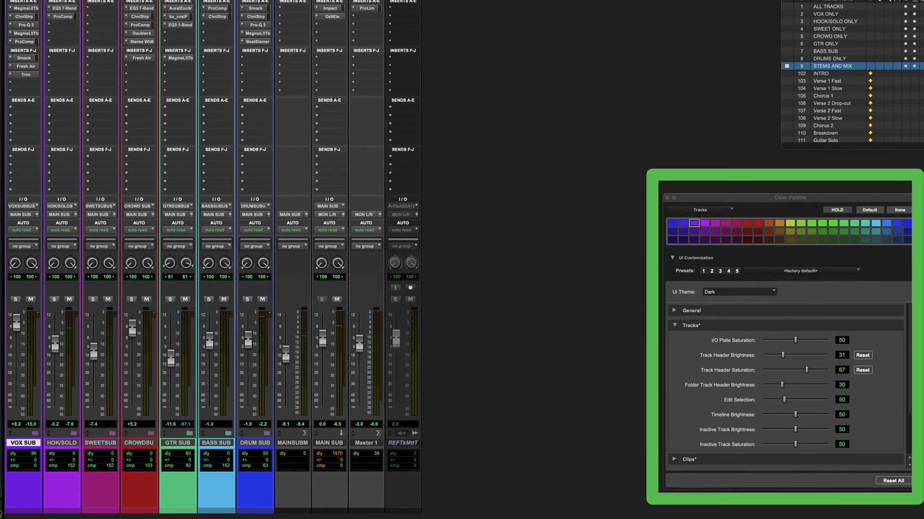
# Check the palette colors of the HOK/SOLO, SWEETSUB, CROWDSU and VOX SUB tracks by selecting each in turn.
pyautogui.click(62, 443)
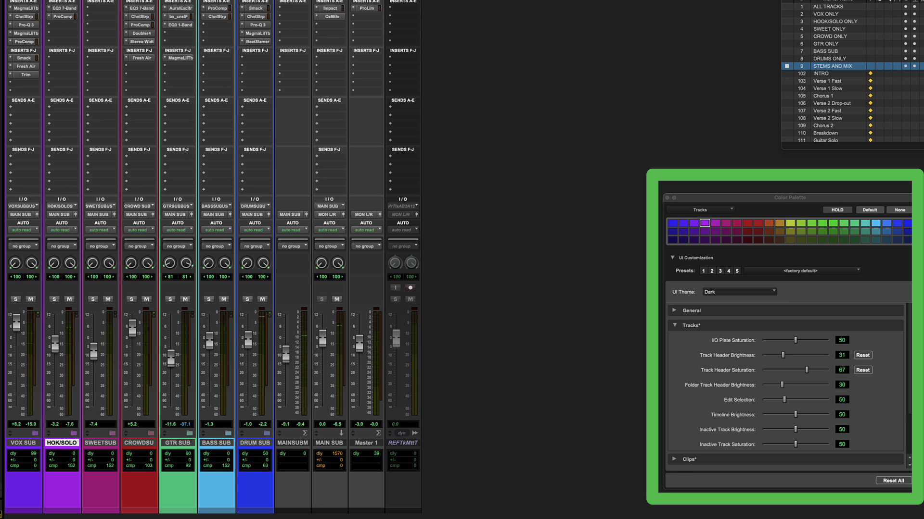
pyautogui.click(100, 443)
pyautogui.click(138, 443)
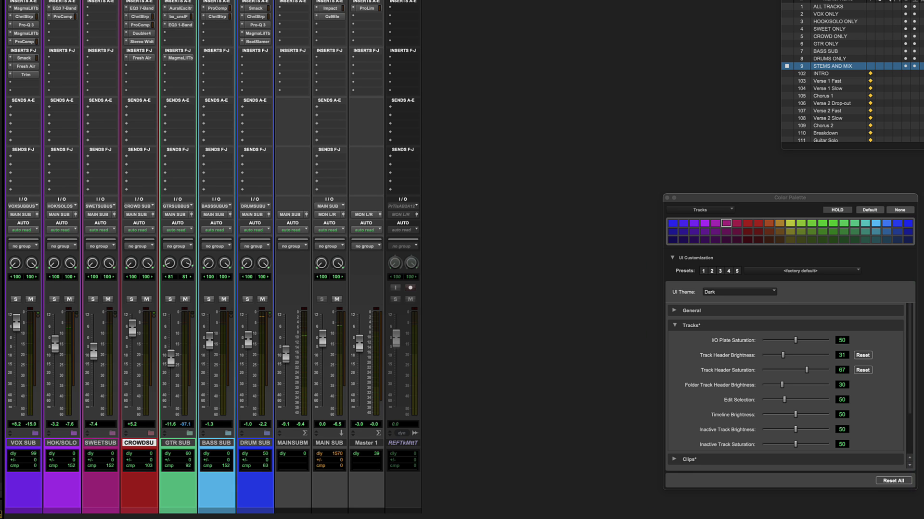
pyautogui.click(23, 443)
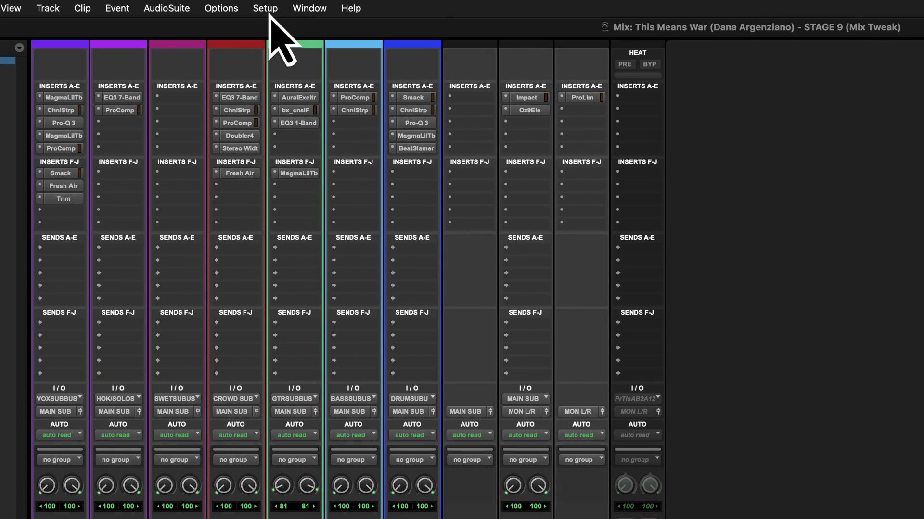
# Open the I/O Setup and color the input path MIC/LINE/HIZ 1-2 red and MIC/LINE 3-4 yellow.
pyautogui.click(265, 10)
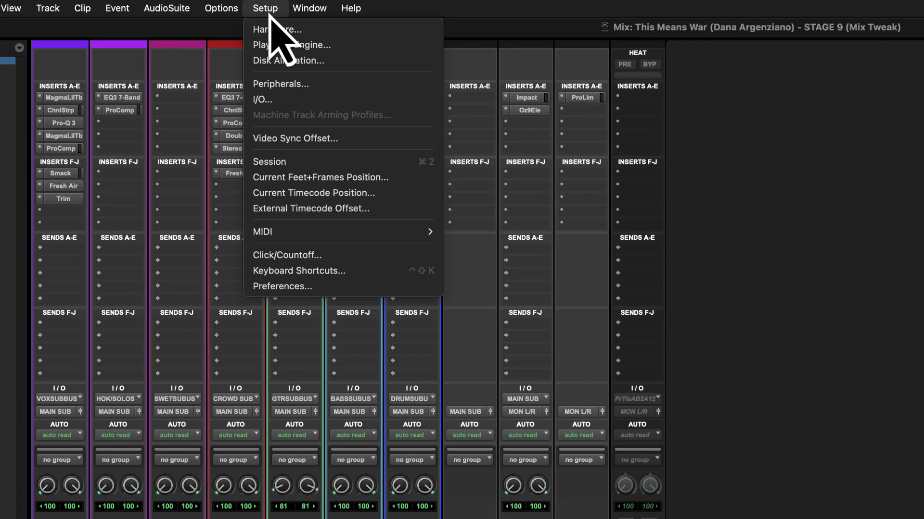
pyautogui.click(291, 101)
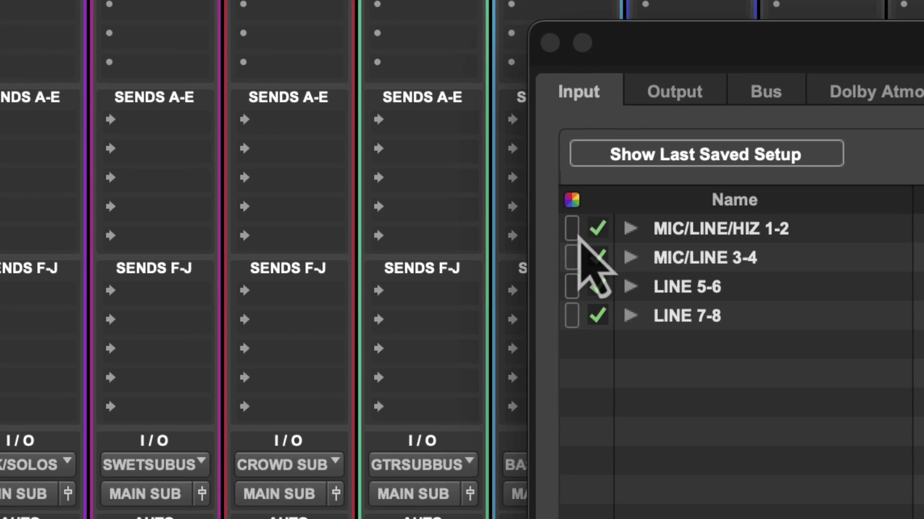
pyautogui.click(169, 294)
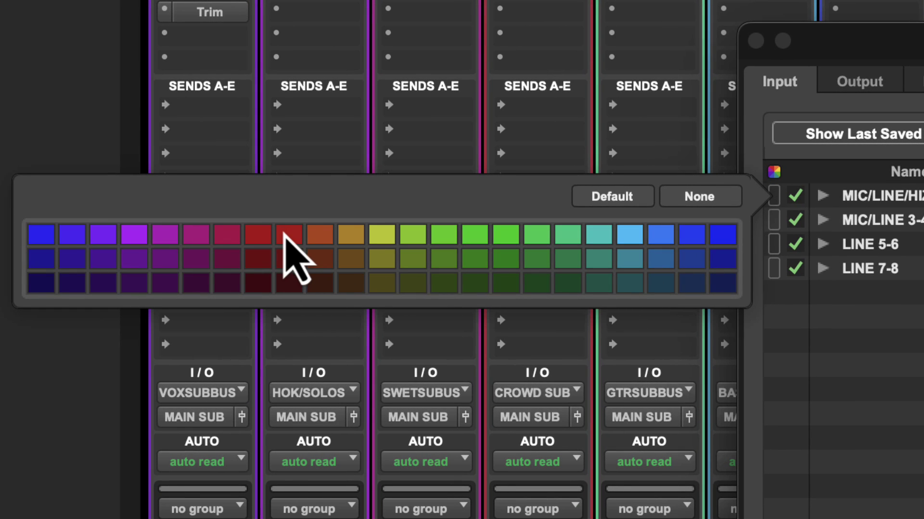
pyautogui.click(284, 234)
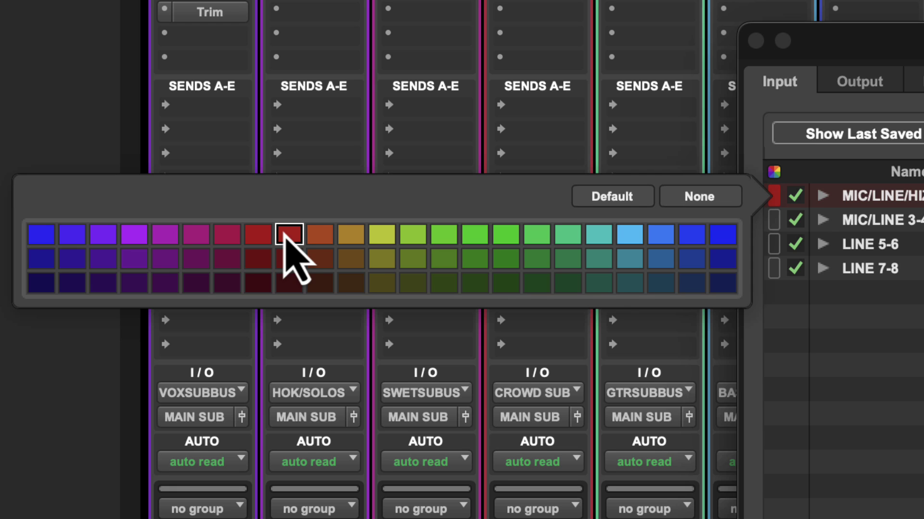
pyautogui.click(778, 228)
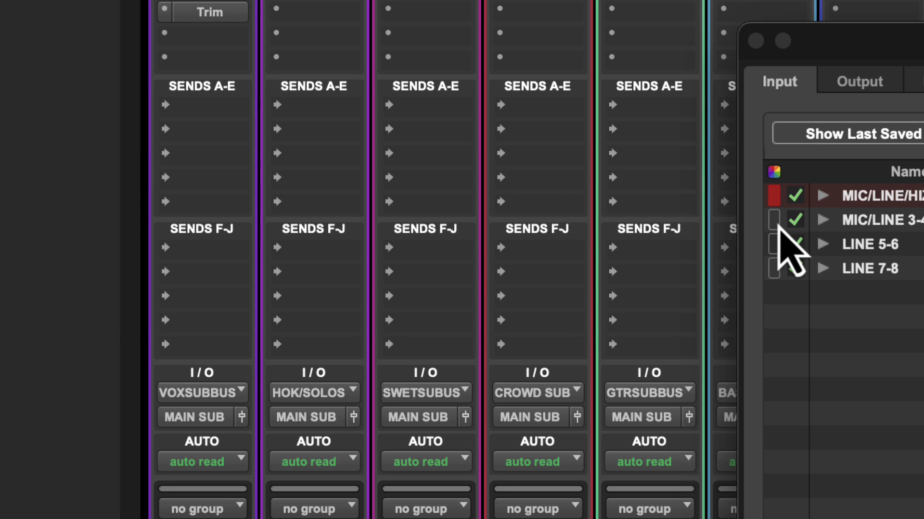
pyautogui.click(778, 228)
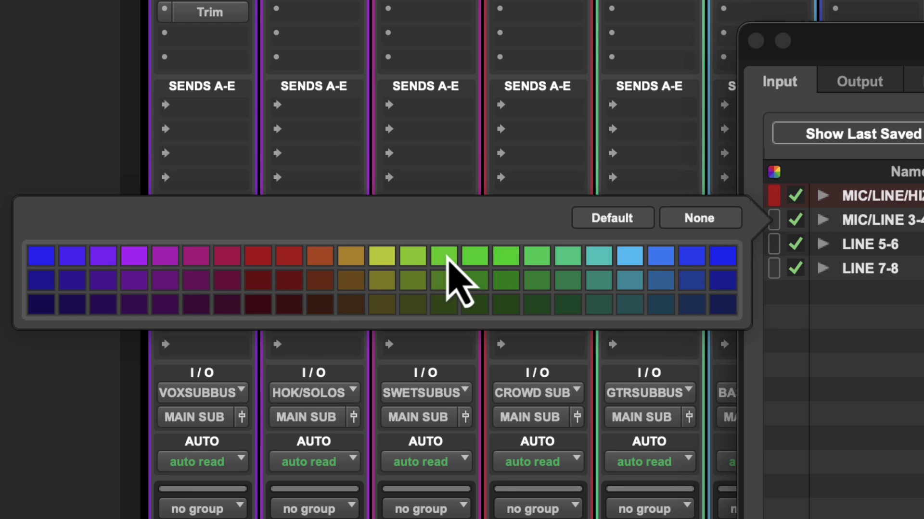
pyautogui.click(381, 259)
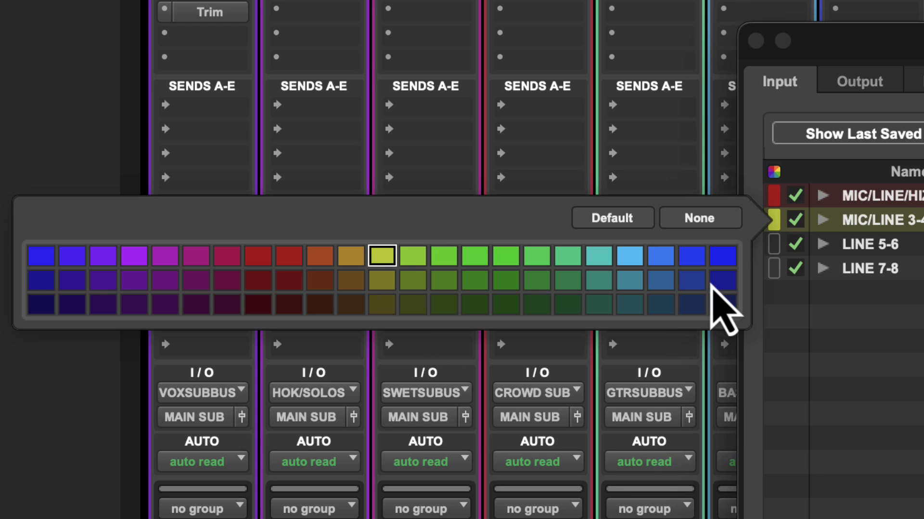
pyautogui.press('Escape')
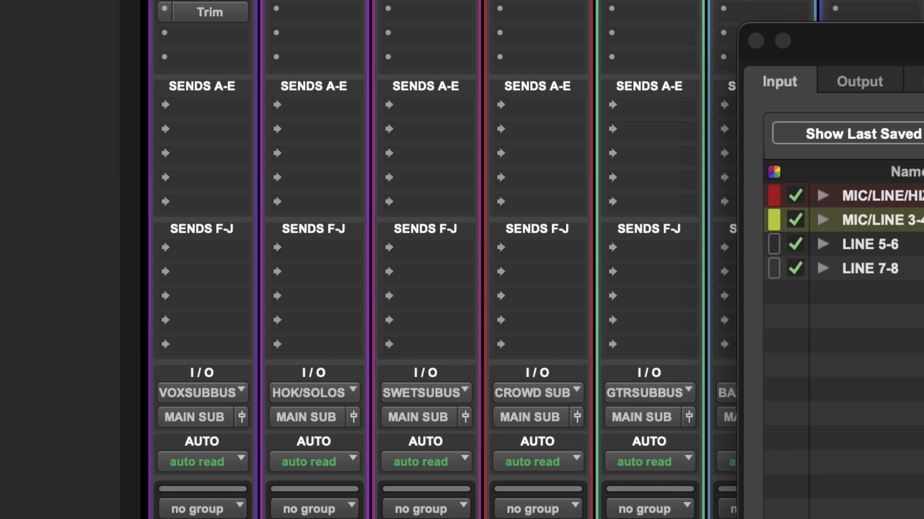
# Expand the MIC/LINE 3-4 input path and color its mono sub-paths MIC/LINE 3 light blue and MIC/LINE 4 dark blue.
pyautogui.click(824, 220)
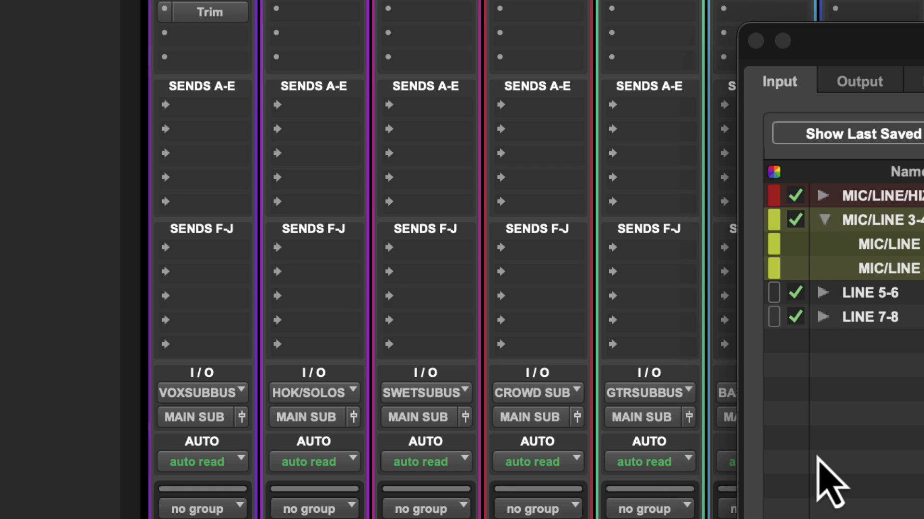
pyautogui.click(774, 245)
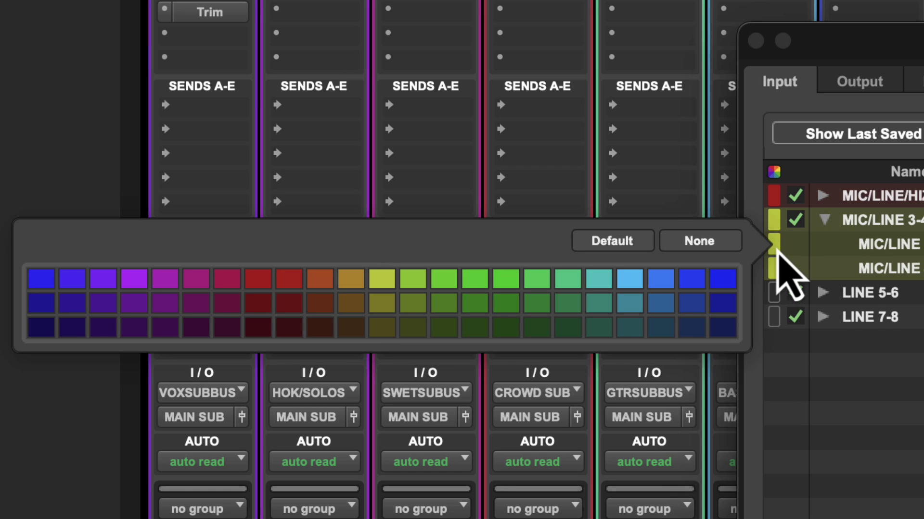
pyautogui.click(664, 280)
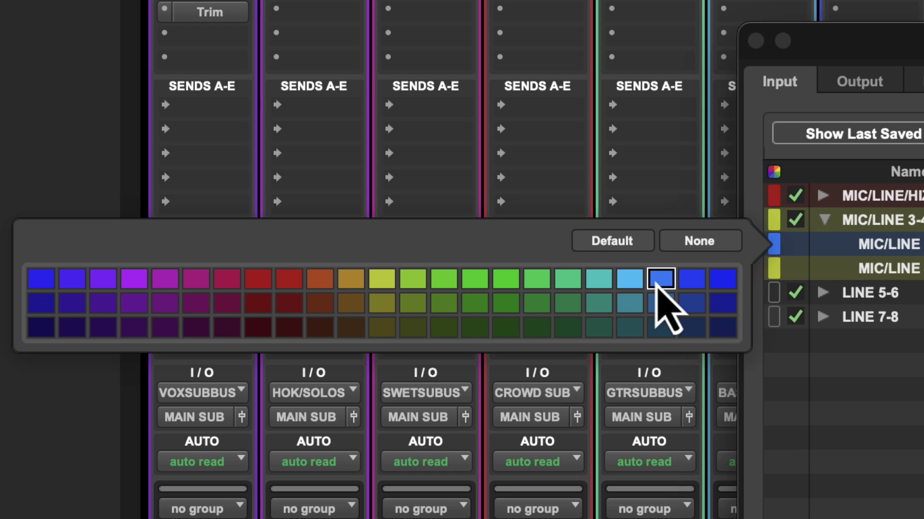
pyautogui.click(772, 273)
pyautogui.click(773, 268)
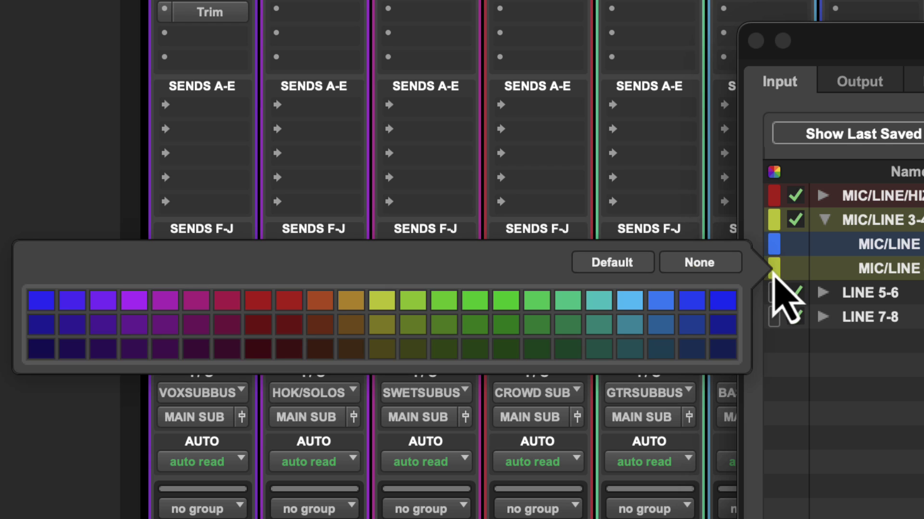
pyautogui.click(690, 302)
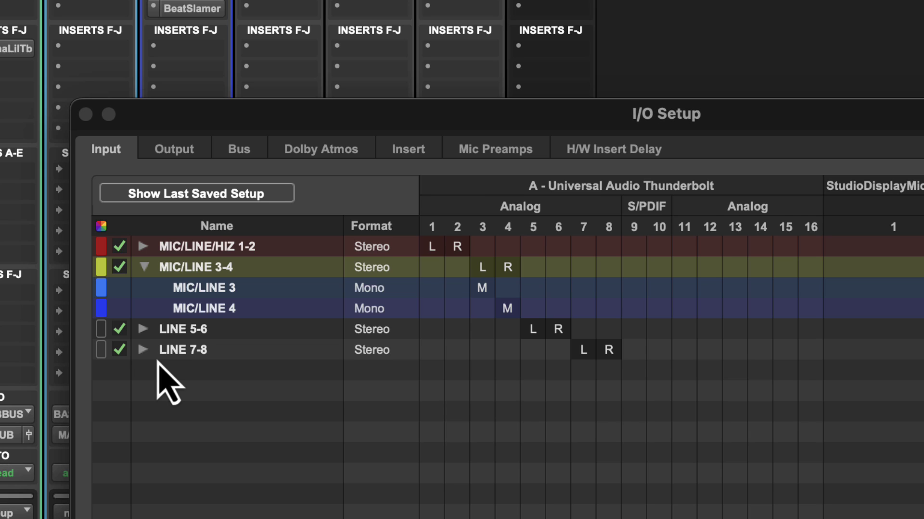
# Look over the output paths, and among the bus paths color VOX SUB BUS violet to match its track.
pyautogui.click(169, 149)
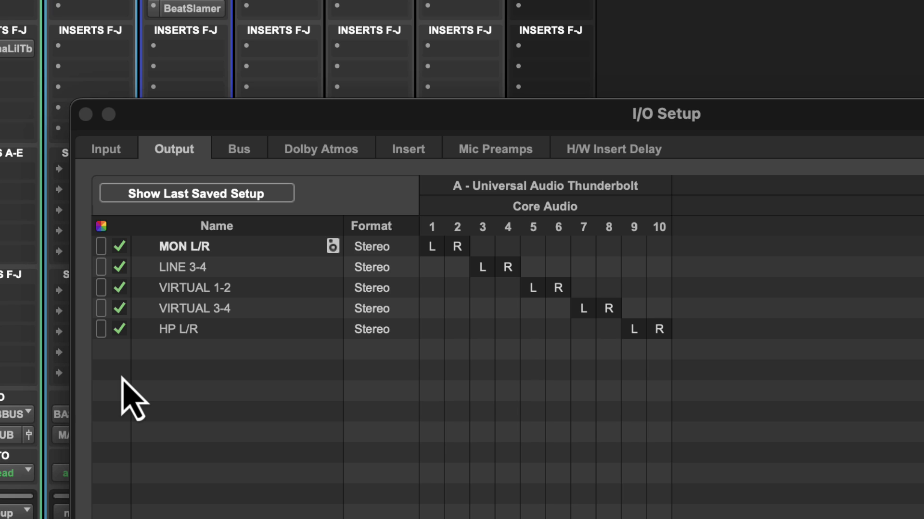
pyautogui.click(241, 158)
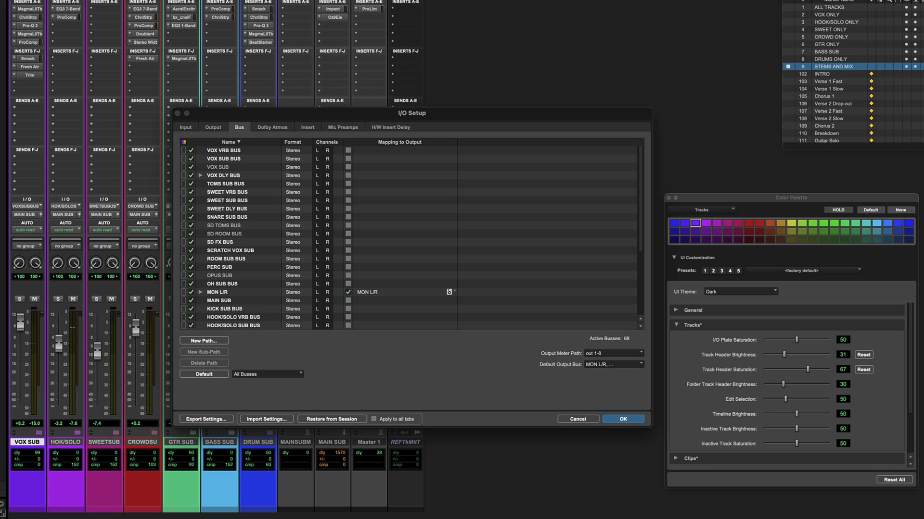
pyautogui.press('Return')
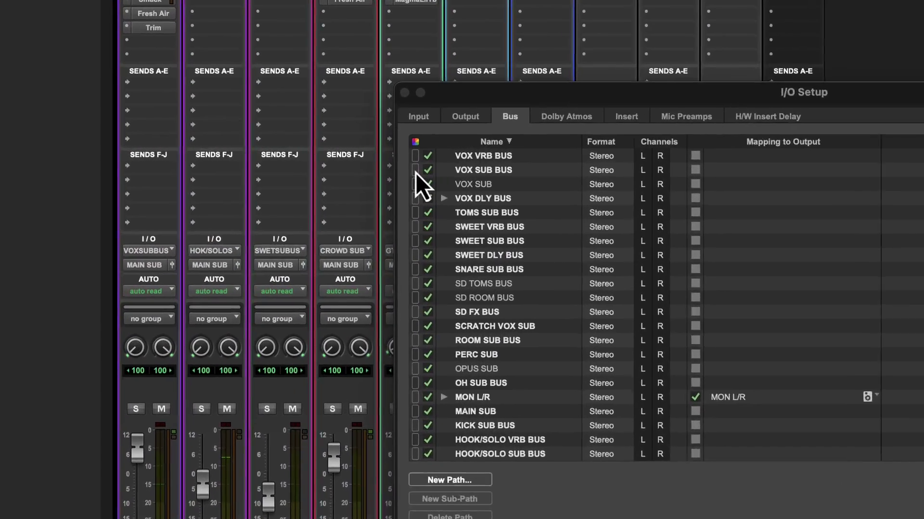
pyautogui.click(416, 171)
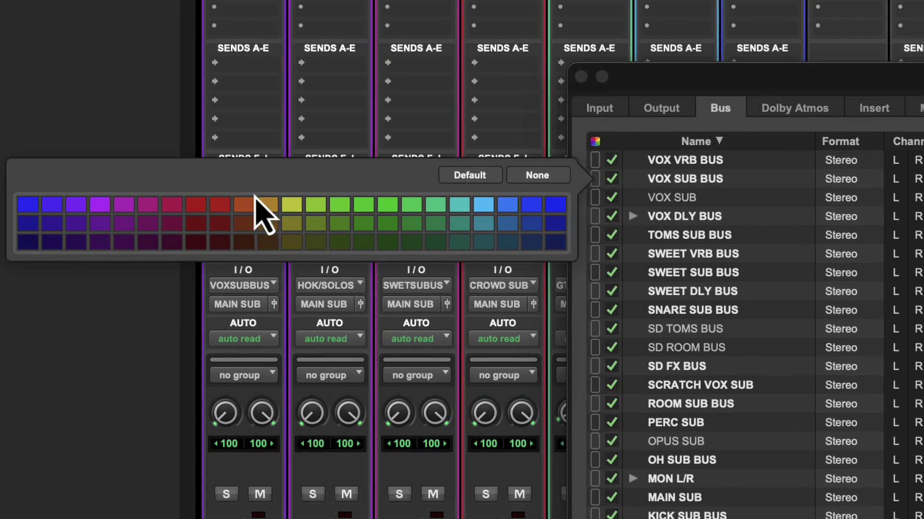
pyautogui.click(77, 207)
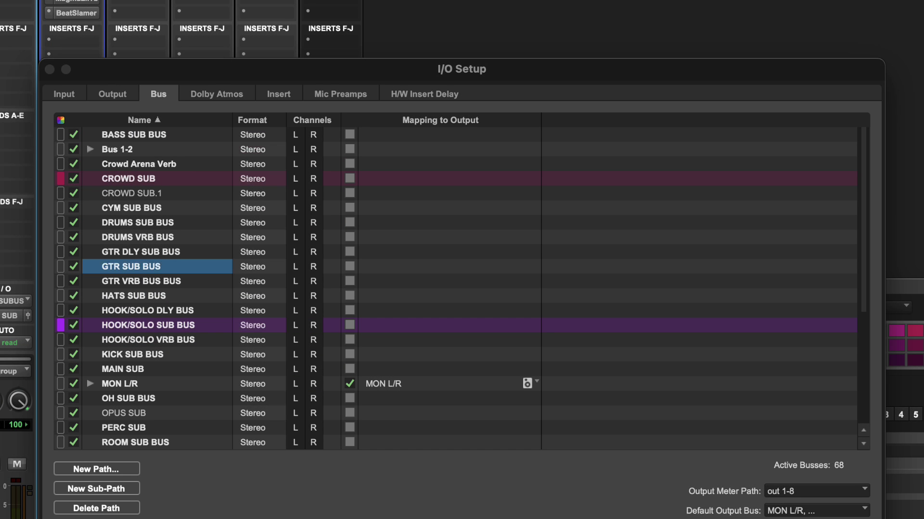
# Color GTR SUB BUS green, BASS SUB BUS light blue and DRUMS SUB BUS blue-violet to match their sub tracks.
pyautogui.click(60, 267)
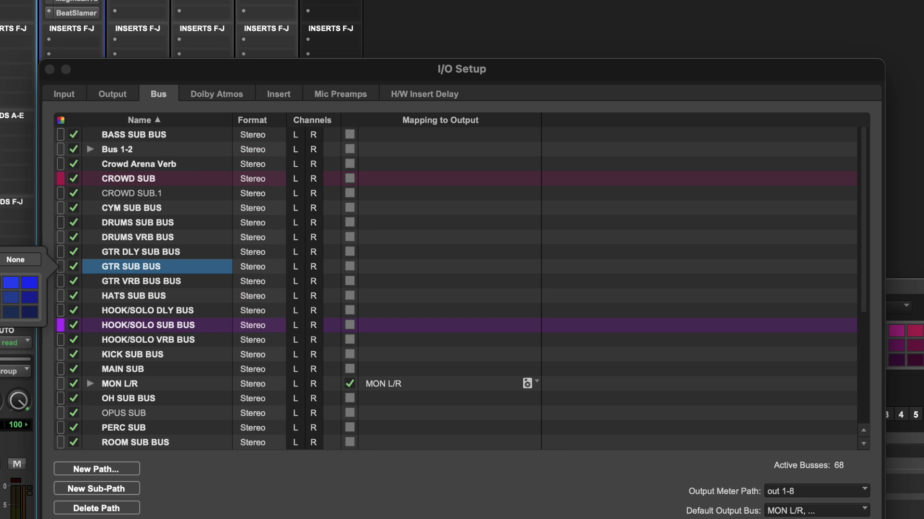
pyautogui.click(19, 288)
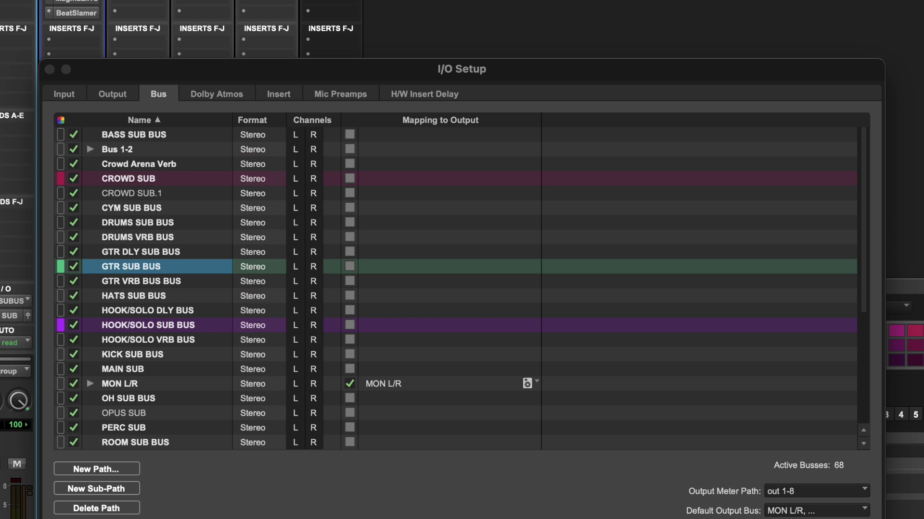
pyautogui.click(61, 135)
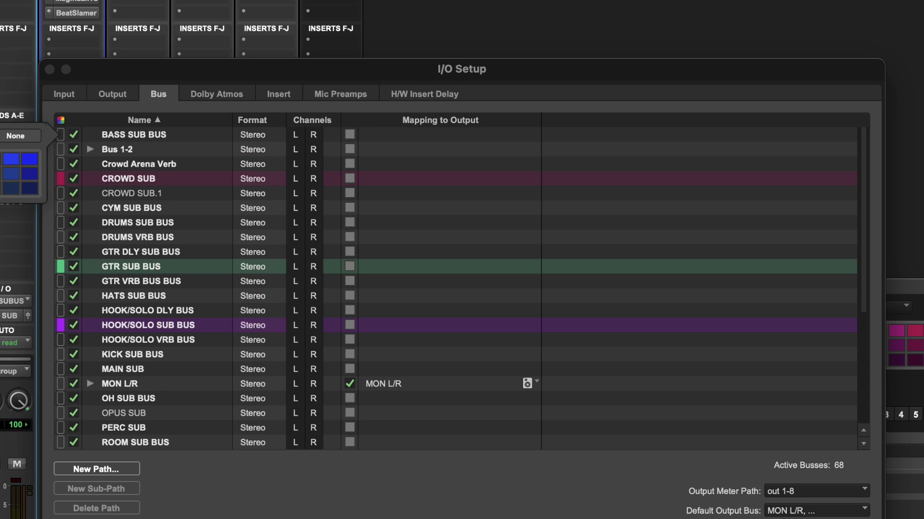
pyautogui.click(11, 158)
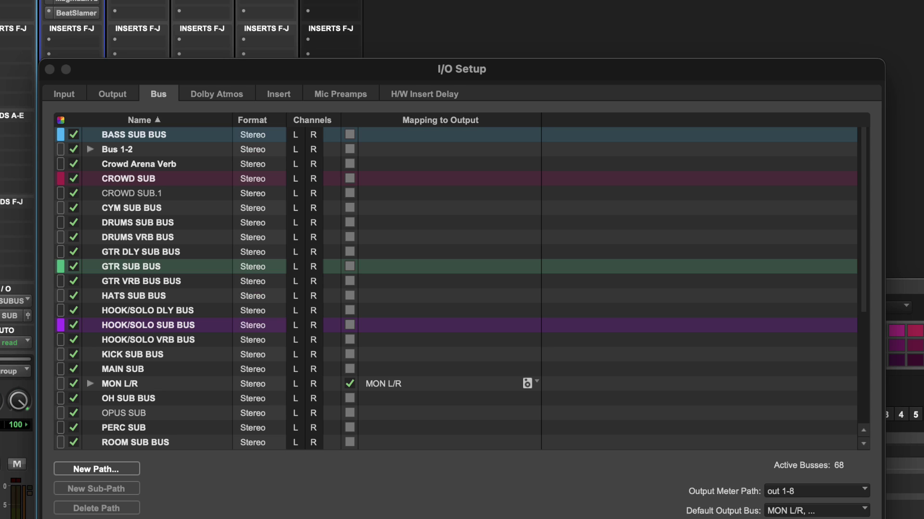
pyautogui.click(60, 223)
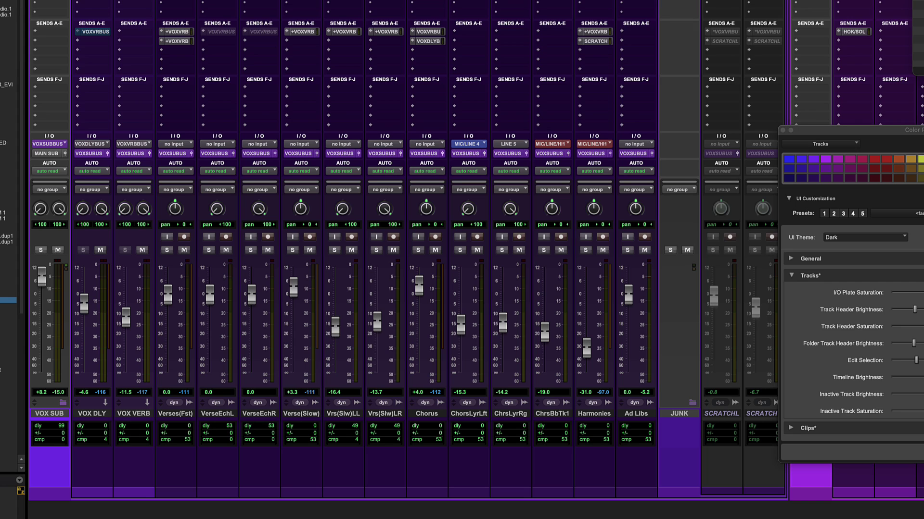
# Route the first track without an output in the bass section of the mixer to the bass sub bus.
pyautogui.hscroll(10, 404, 241)
pyautogui.hscroll(10, 404, 241)
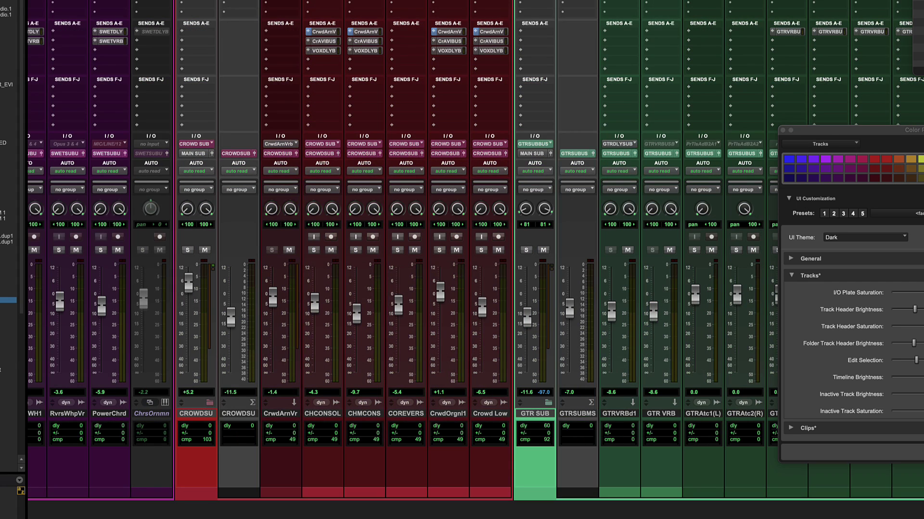
pyautogui.hscroll(10, 404, 240)
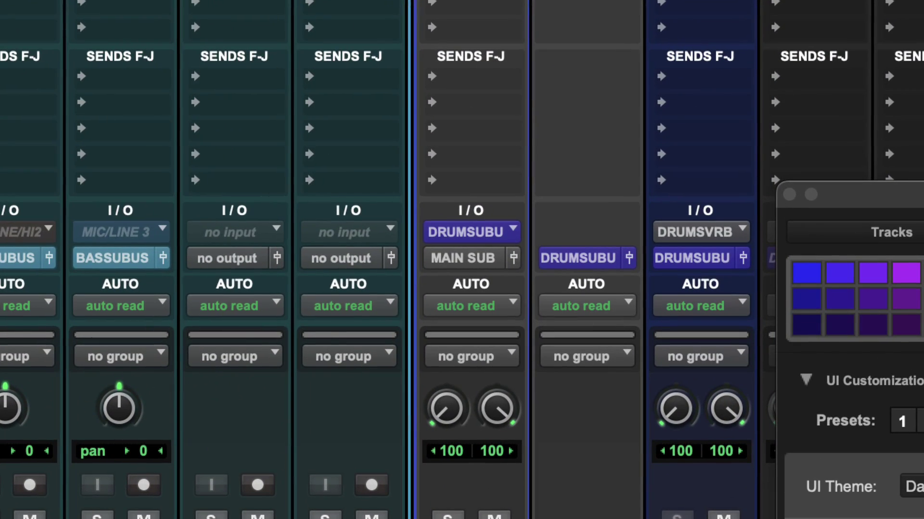
pyautogui.click(227, 258)
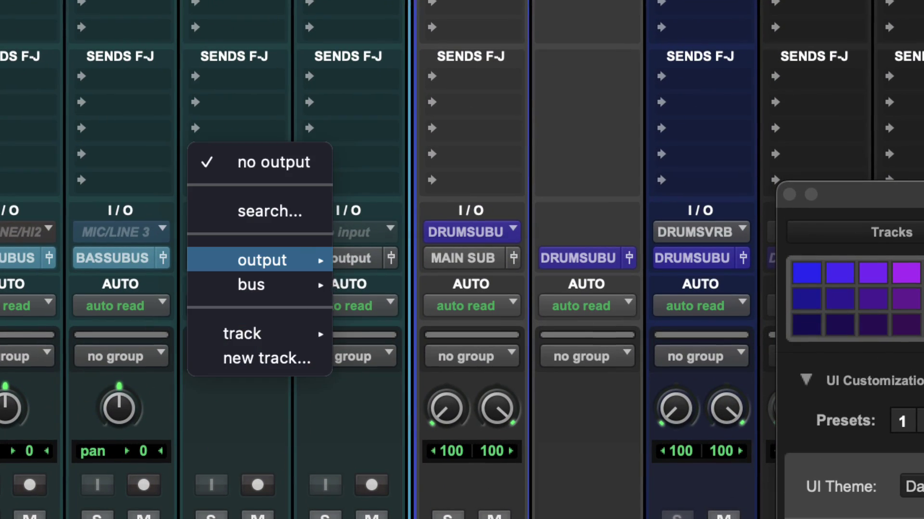
pyautogui.write('bass')
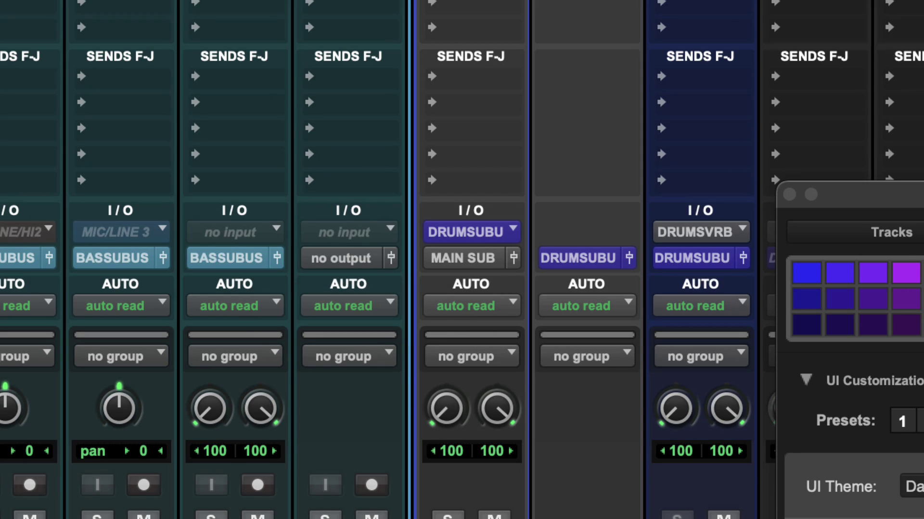
pyautogui.write('bass')
pyautogui.press('Return')
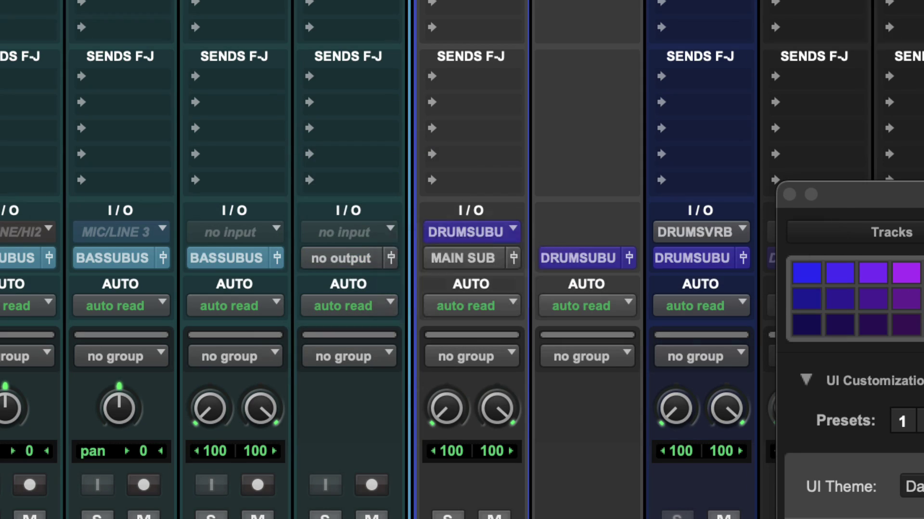
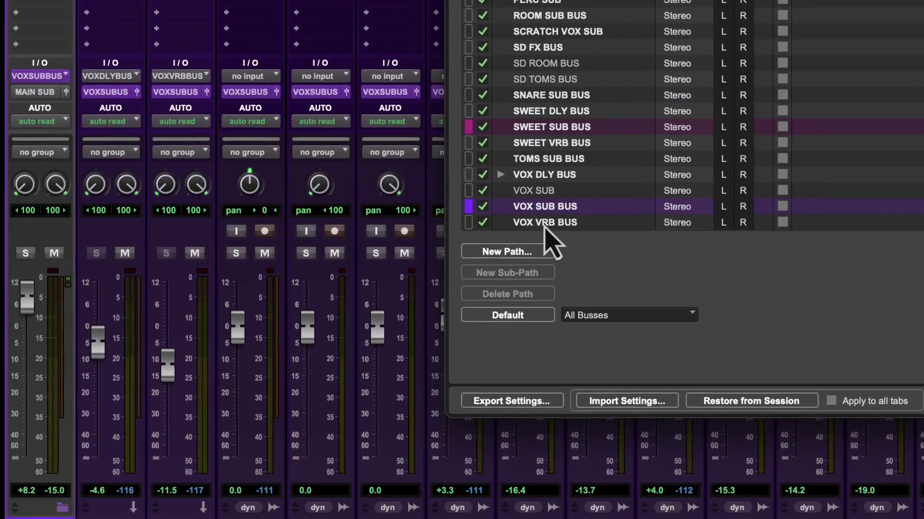
# In the bus paths of the I/O Setup, color VOX VRB BUS bright green and VOX DLY BUS darkest green.
pyautogui.click(351, 290)
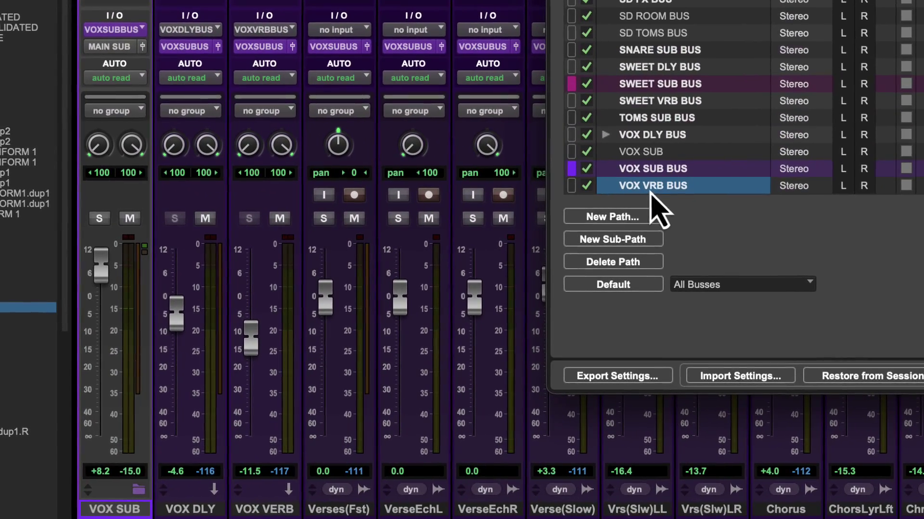
pyautogui.click(574, 192)
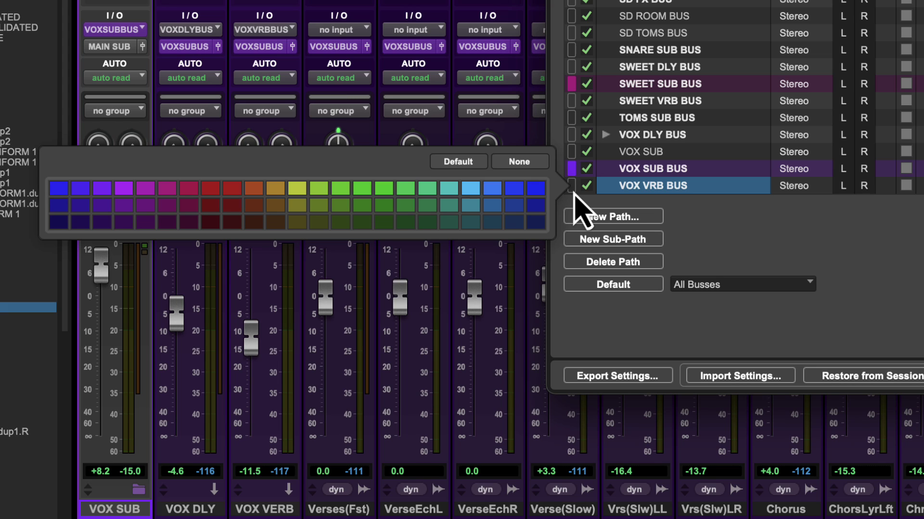
pyautogui.click(384, 189)
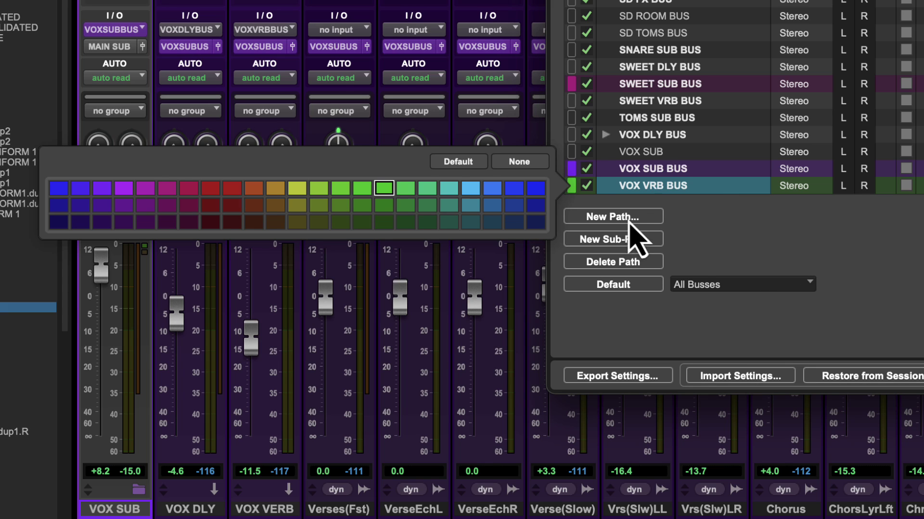
pyautogui.click(571, 136)
pyautogui.click(571, 136)
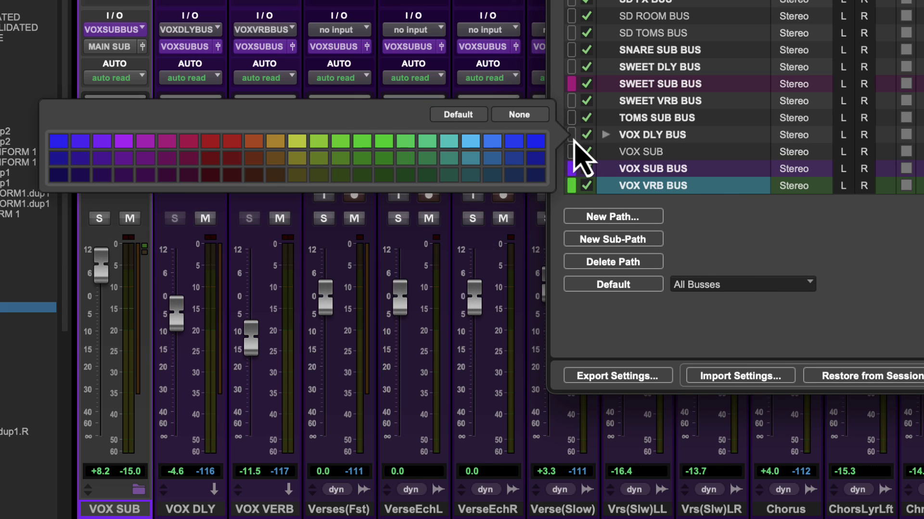
pyautogui.click(384, 177)
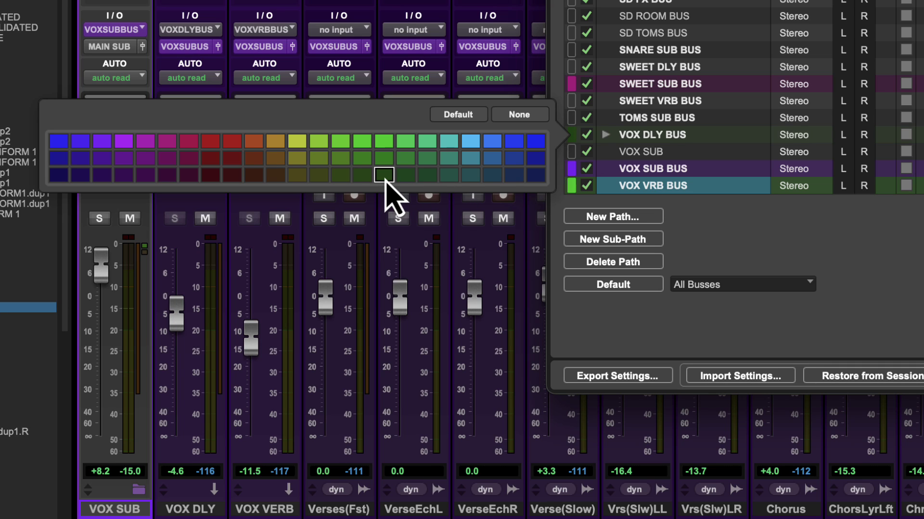